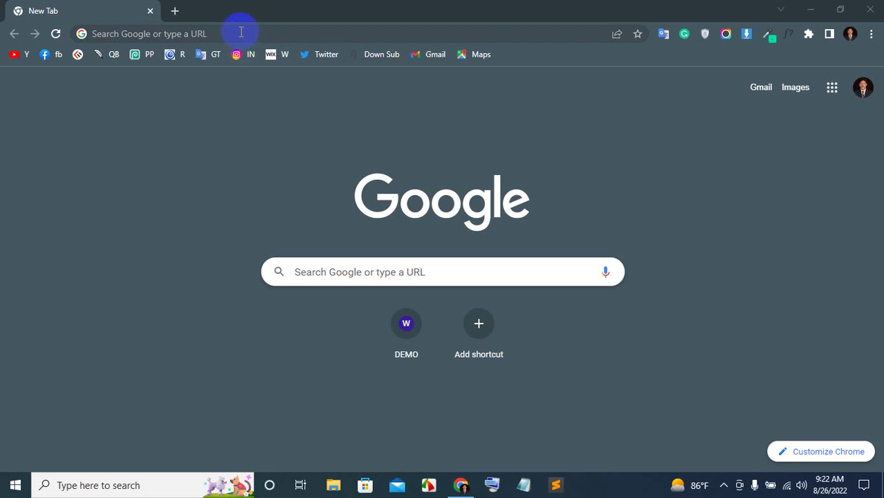
left_click(241, 31)
Enter 'visual studio code download' into Chrome's address bar
type("vi")
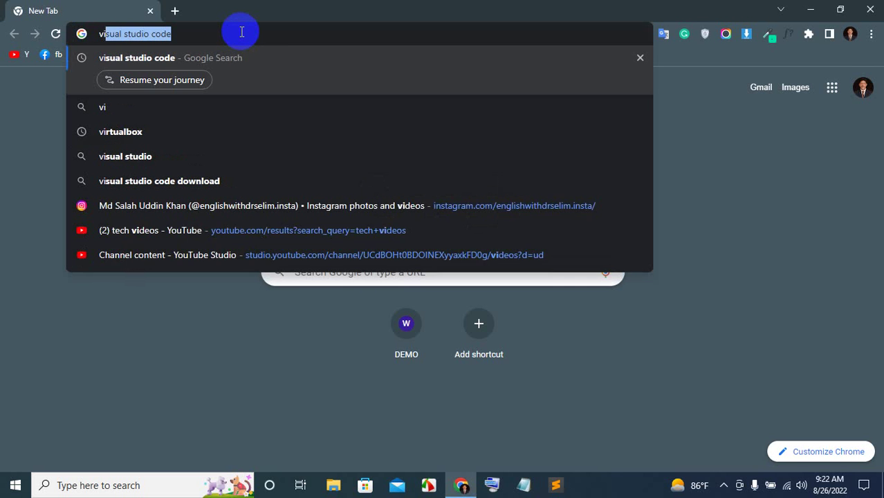
type("sual st")
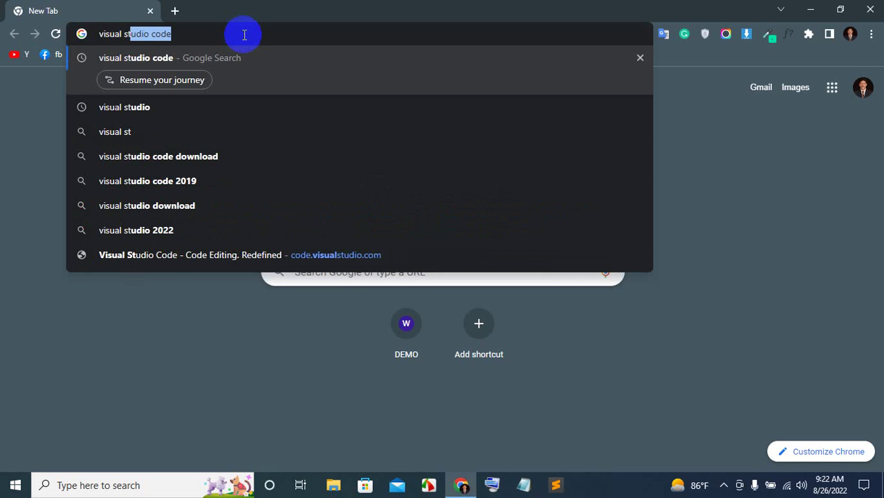
type("ud")
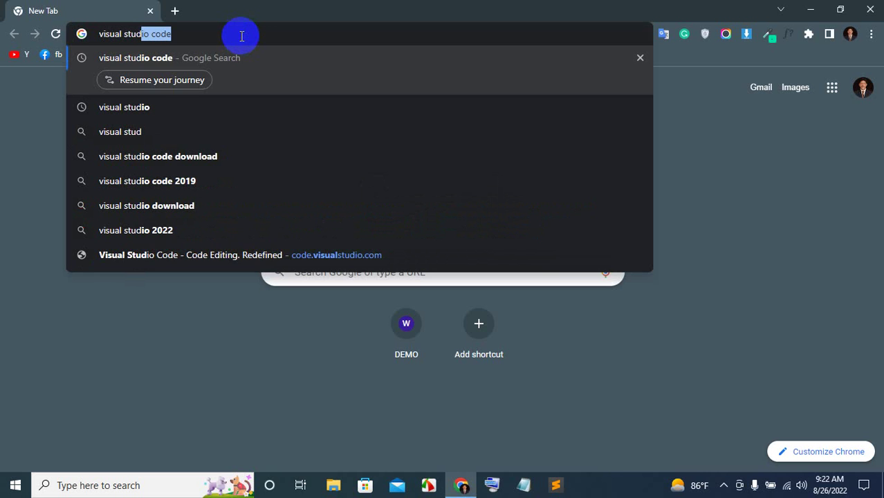
type("io code")
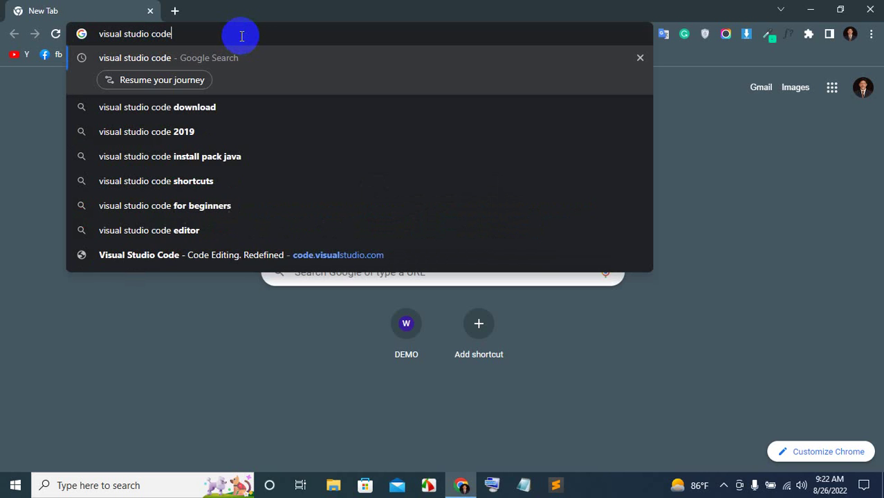
type(" downl")
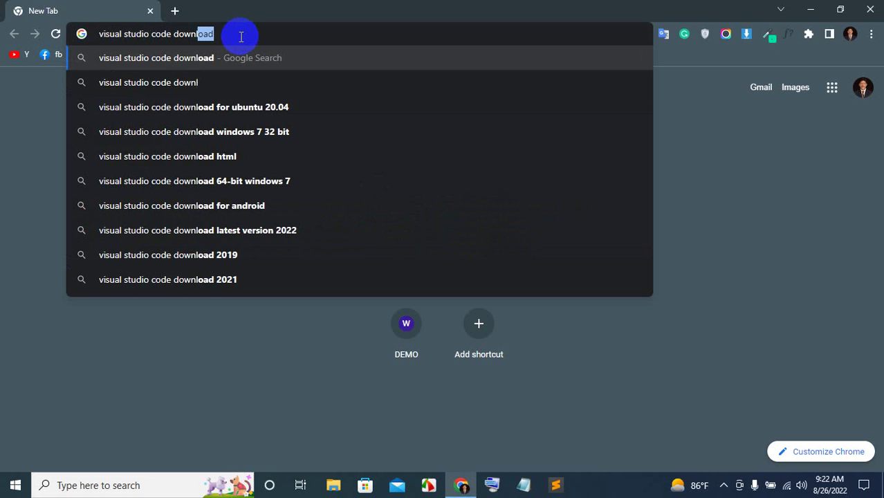
type("oad")
Run the 'visual studio code download' search and scroll down toward the platform download buttons
key("Return")
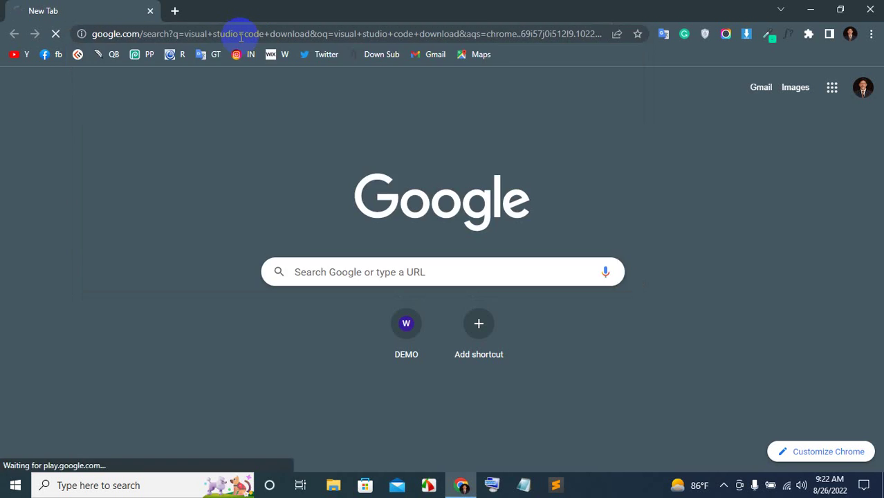
scroll(666, 204, "down", 1)
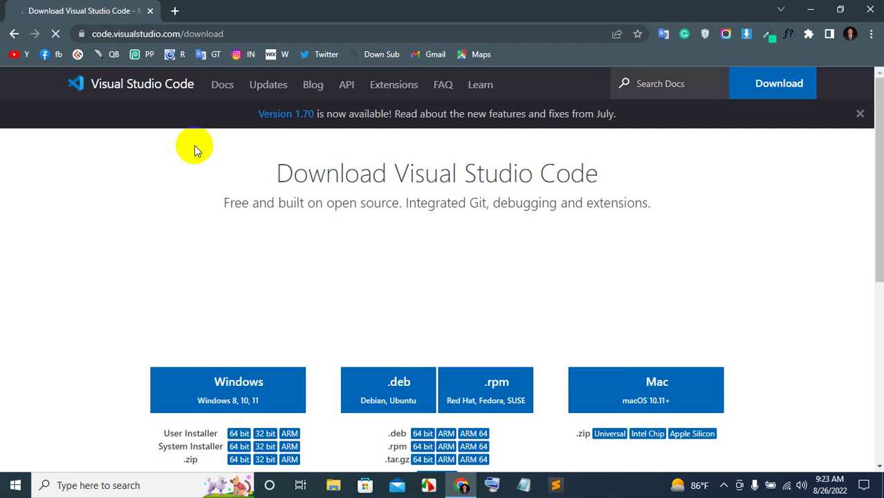
scroll(196, 149, "down", 2)
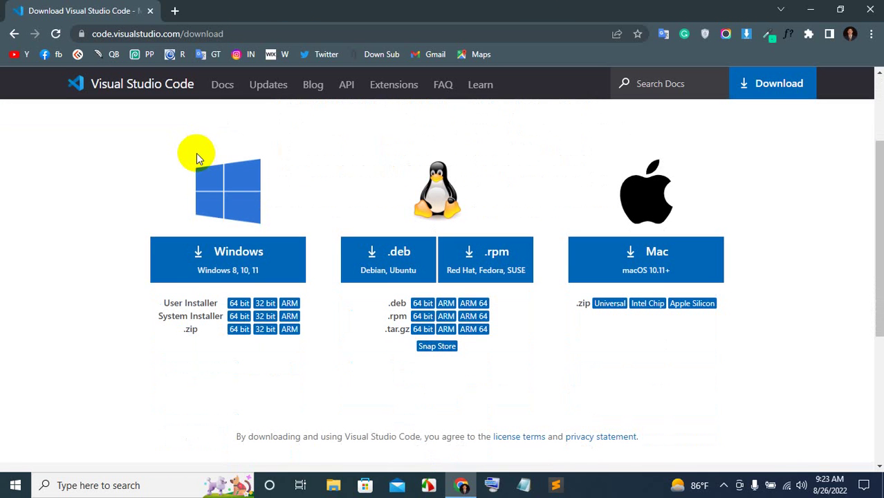
Start downloading the Windows VS Code installer and scroll the thanks page
left_click(229, 266)
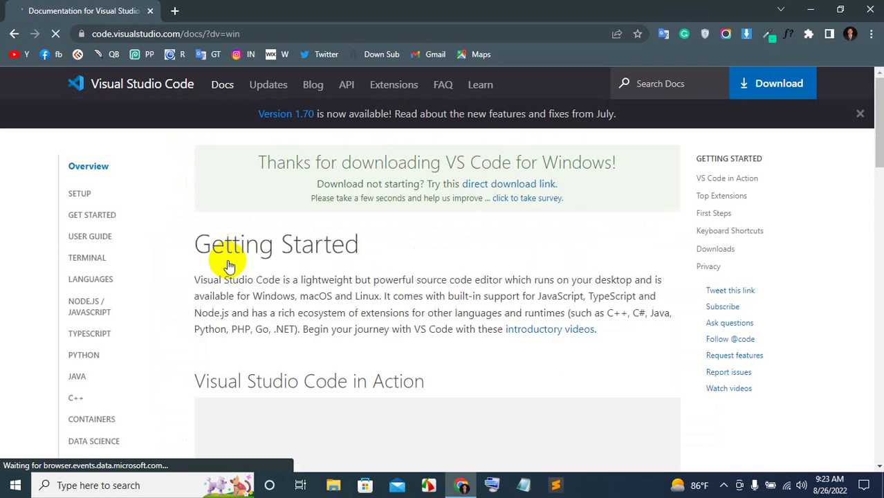
scroll(355, 233, "down", 2)
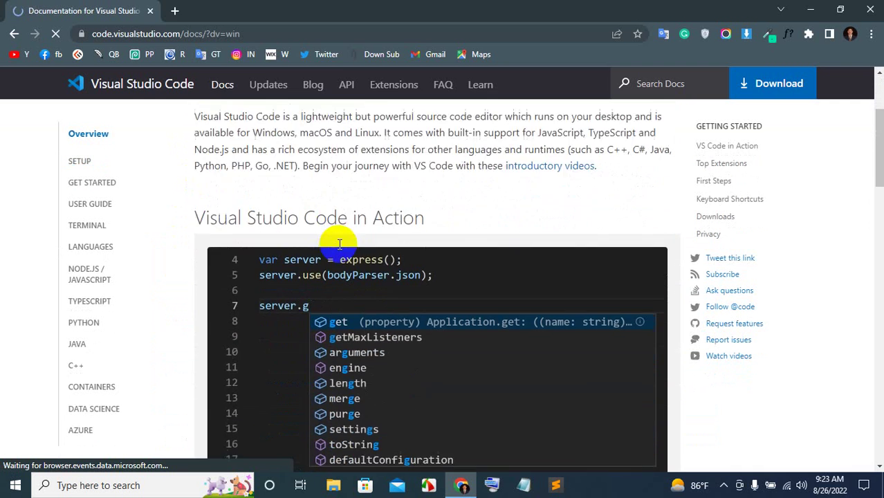
scroll(340, 251, "down", 2)
scroll(340, 250, "down", 2)
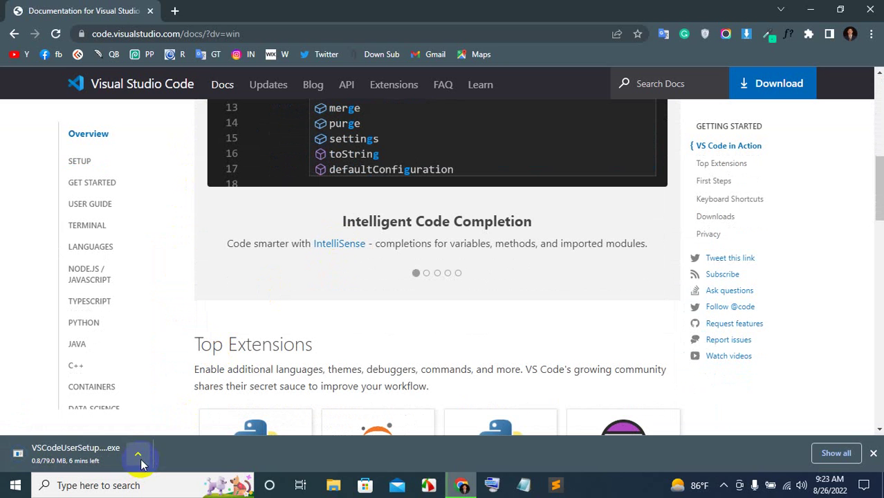
Glance at the hidden tray icons, then open a blank new Chrome tab
left_click(723, 485)
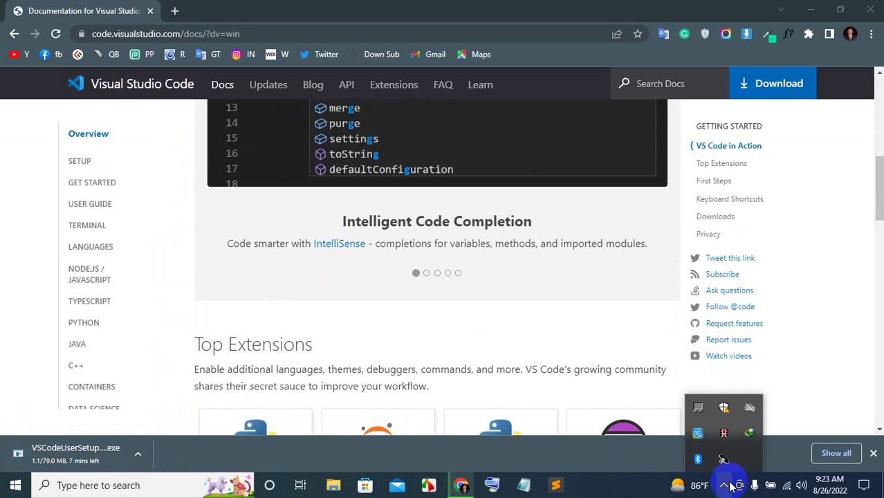
left_click(735, 434)
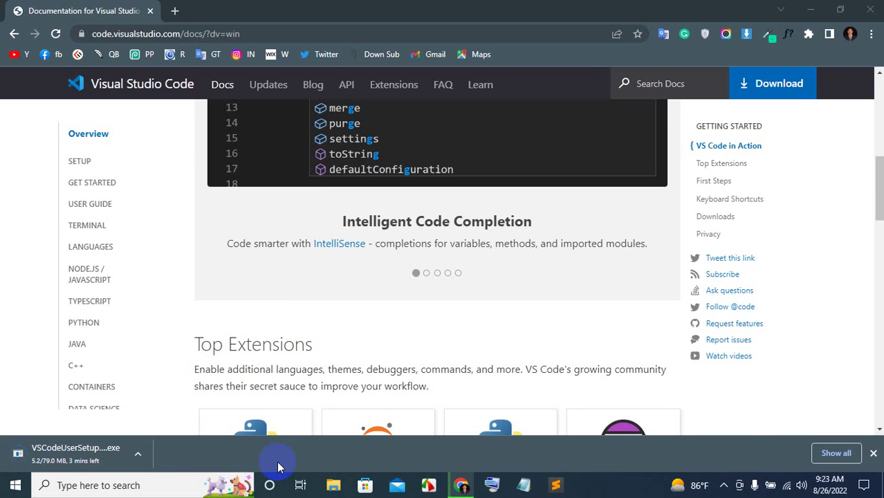
left_click(175, 10)
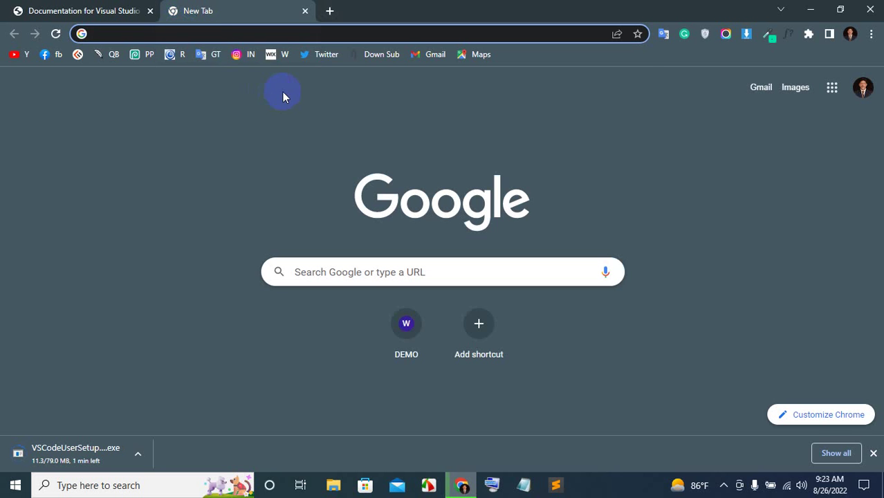
Search Google for 'how to download visual studio code', correcting typos along the way
type("how to sd")
key("BackSpace")
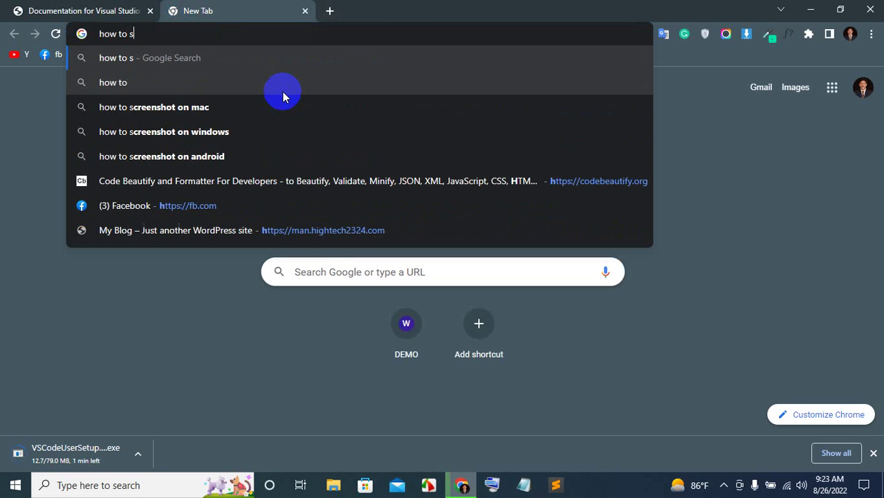
key("BackSpace")
type("downl")
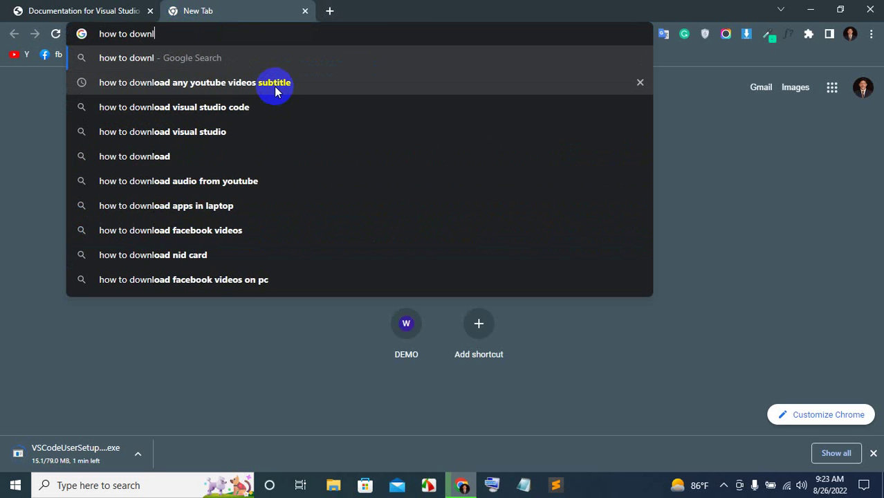
type("oad a")
key("BackSpace")
type("v")
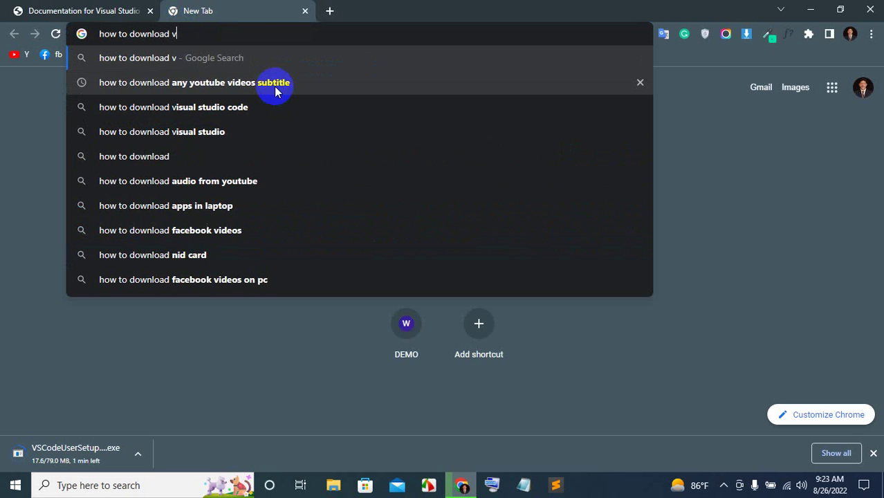
type("isua")
key("BackSpace")
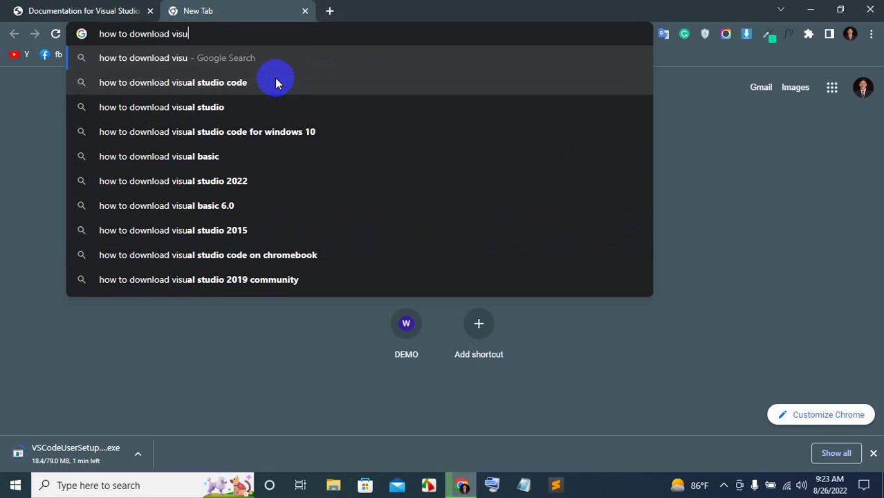
key("BackSpace")
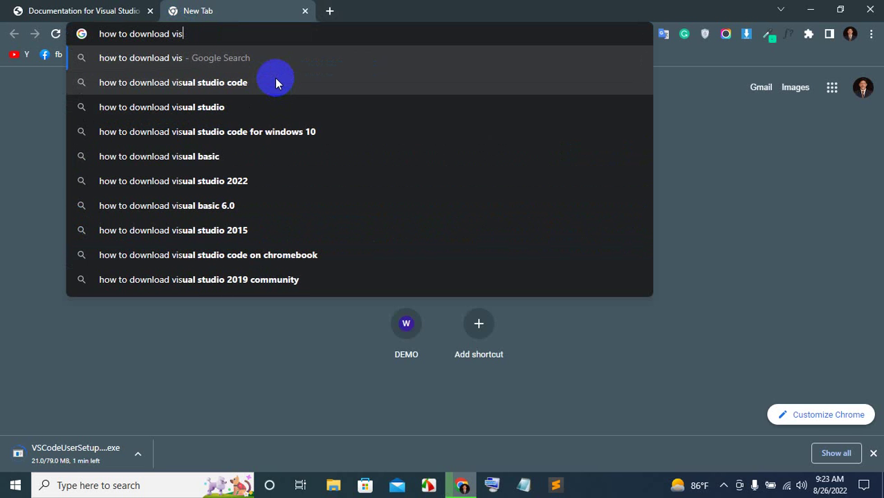
type("ual s")
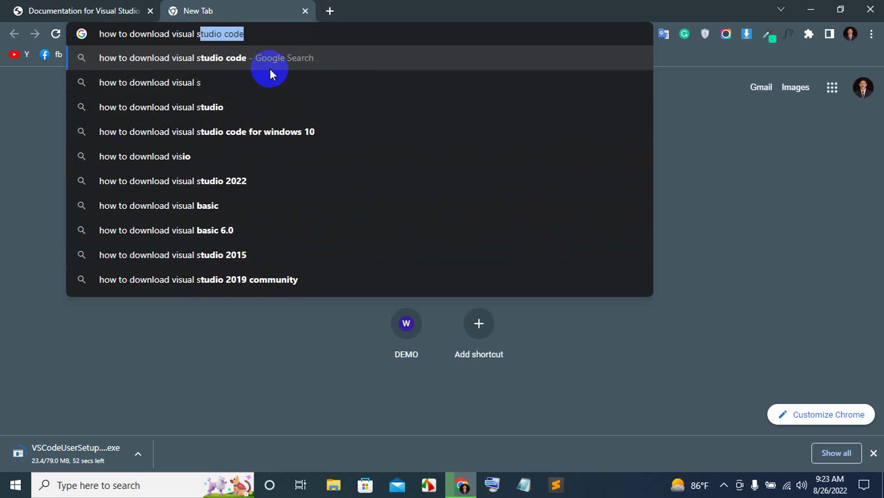
key("Return")
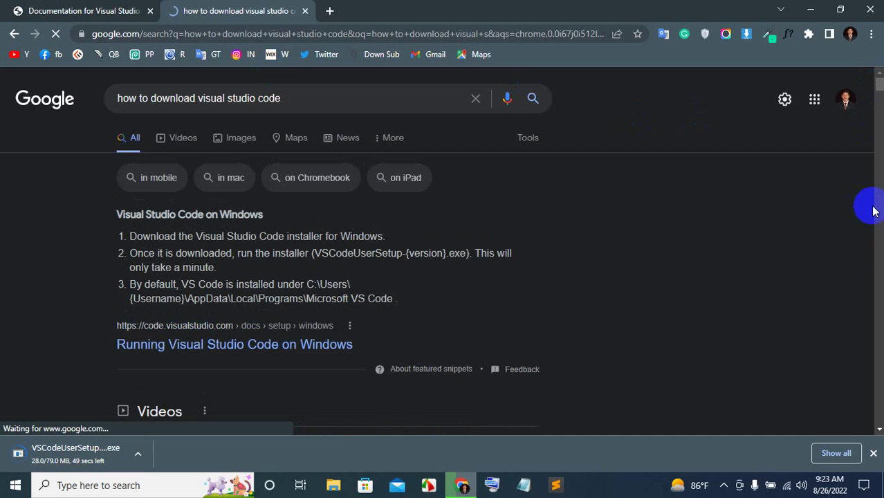
Copy the eight related searches from the results bottom and bring up Notepad's paste menu
left_click(724, 485)
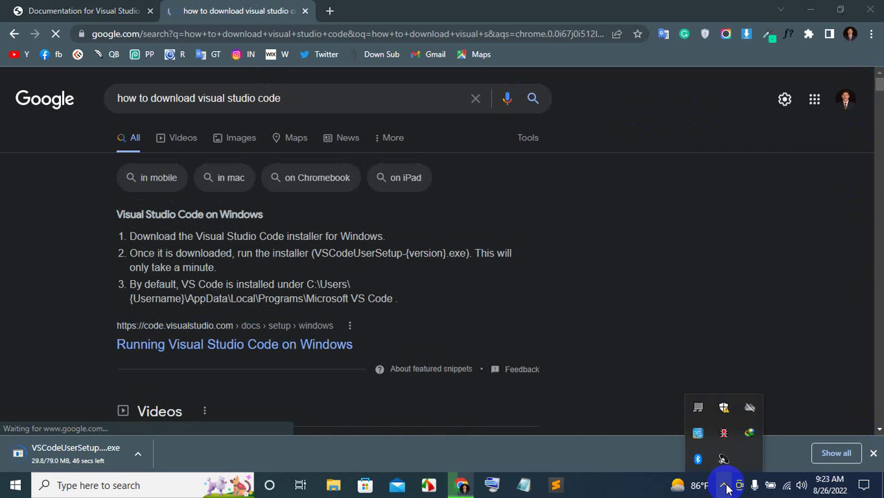
left_click(725, 486)
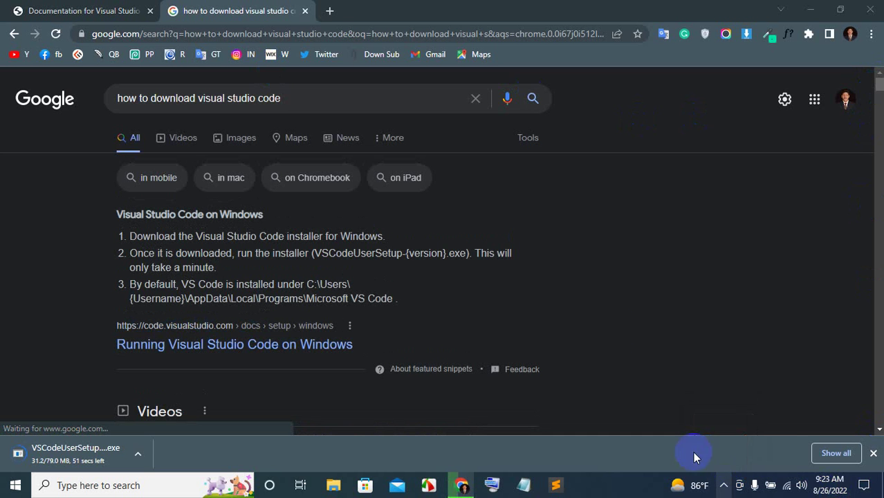
left_click_drag(878, 89, 878, 425)
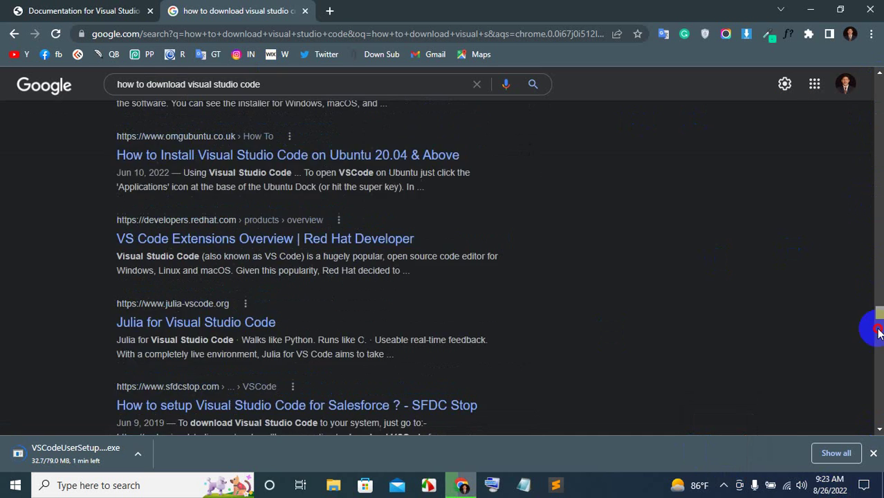
left_click_drag(465, 257, 168, 143)
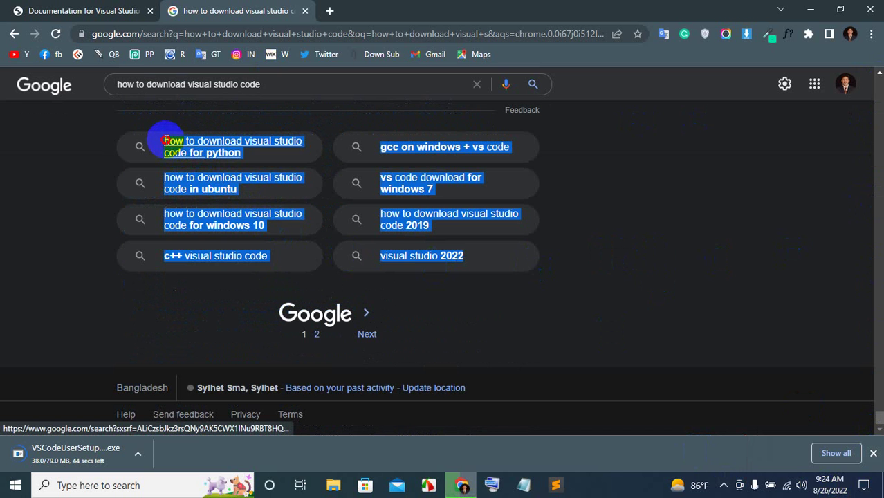
right_click(187, 144)
left_click(231, 245)
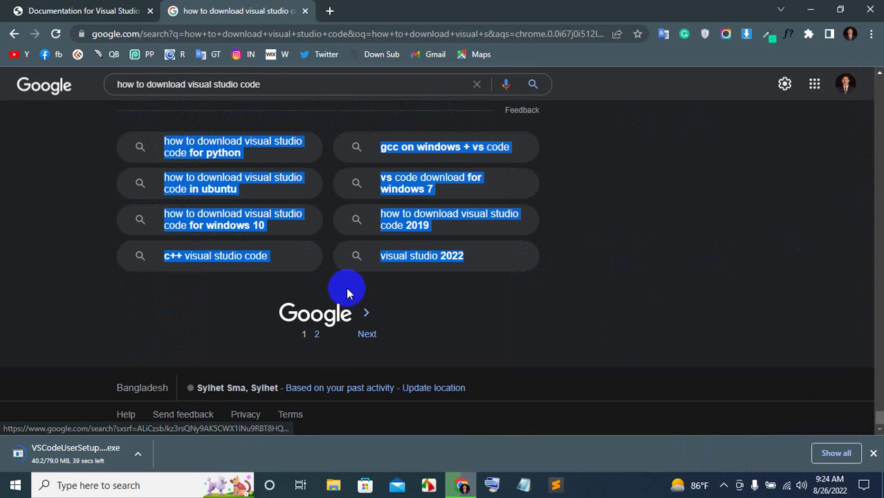
left_click(530, 488)
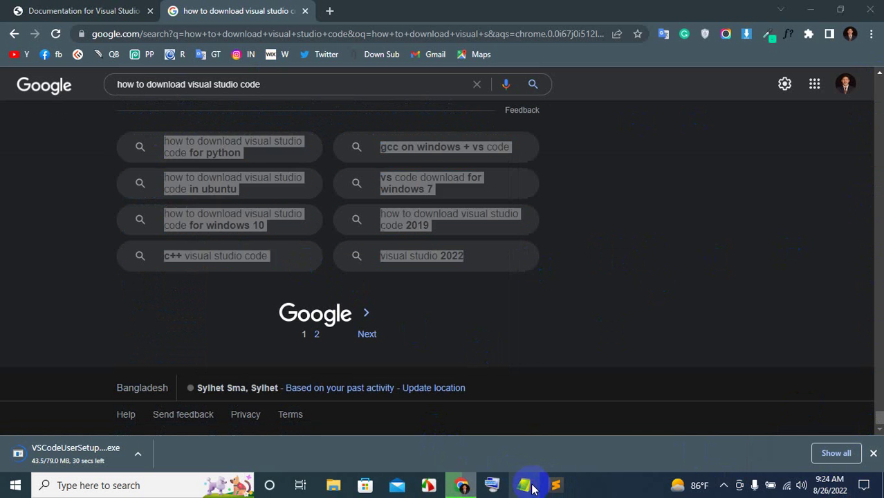
right_click(668, 116)
Paste the related searches into Notepad and add a comma after 'python' on line 1
left_click(699, 172)
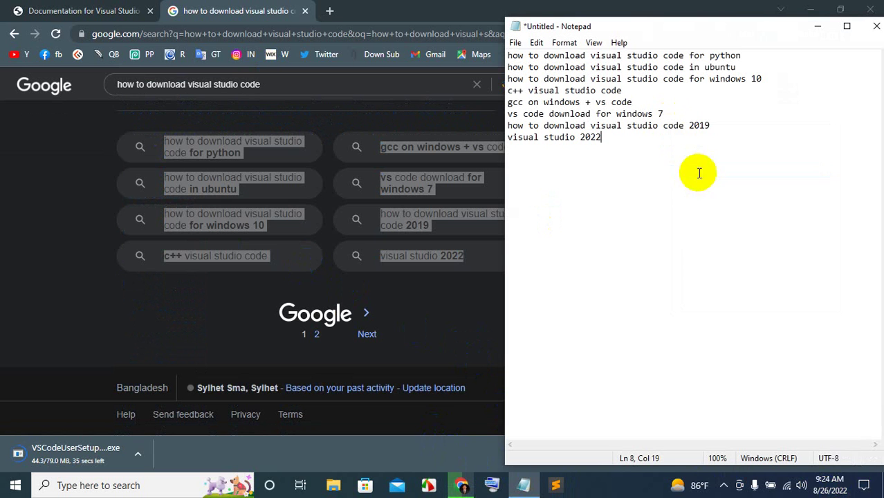
left_click(758, 57)
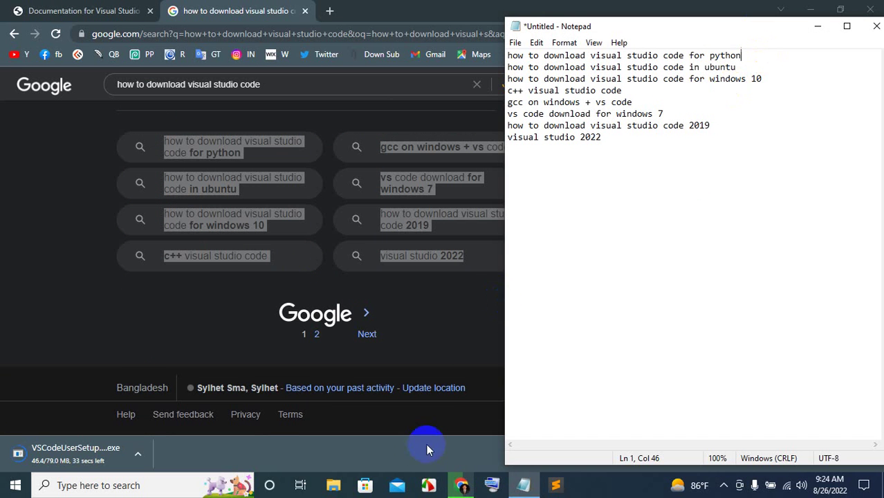
left_click(491, 485)
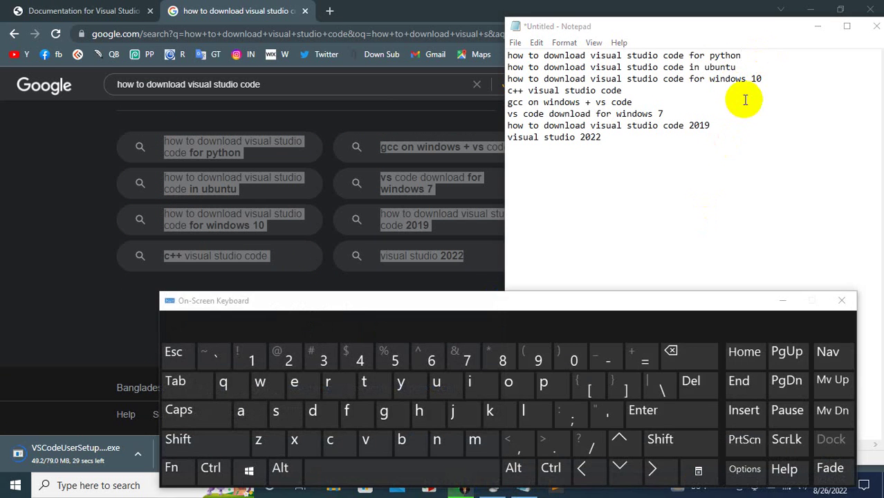
left_click(747, 54)
left_click(524, 446)
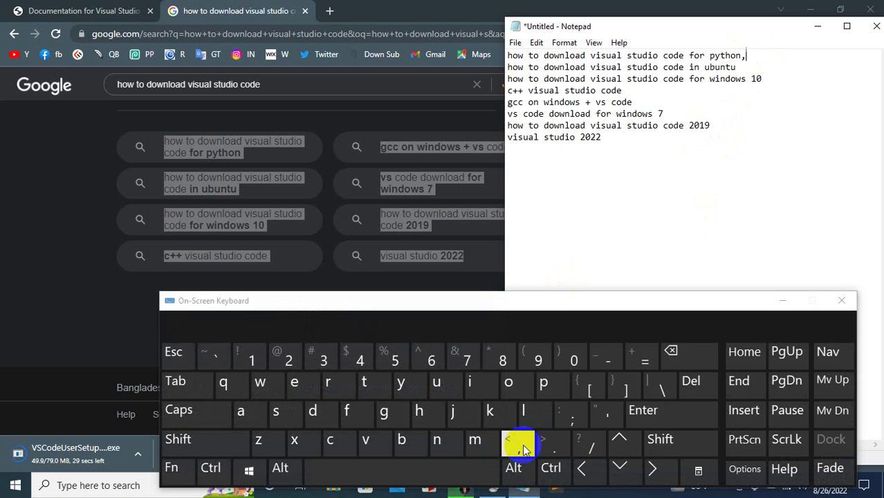
left_click(841, 301)
left_click(750, 63)
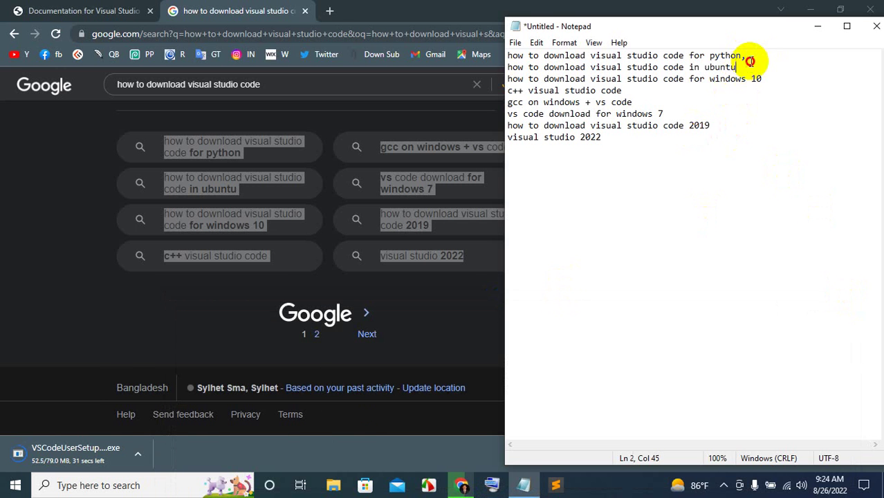
left_click_drag(750, 61, 748, 56)
left_click(749, 56)
double_click(751, 55)
left_click(751, 55)
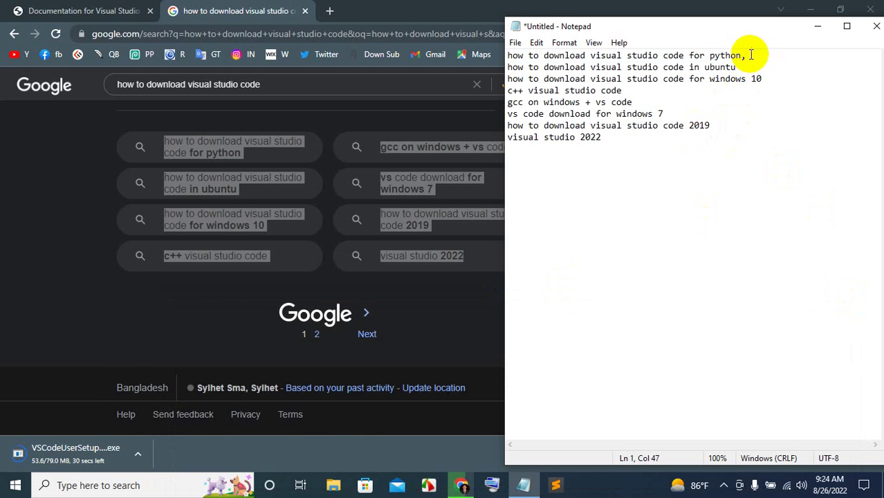
left_click_drag(747, 58, 741, 56)
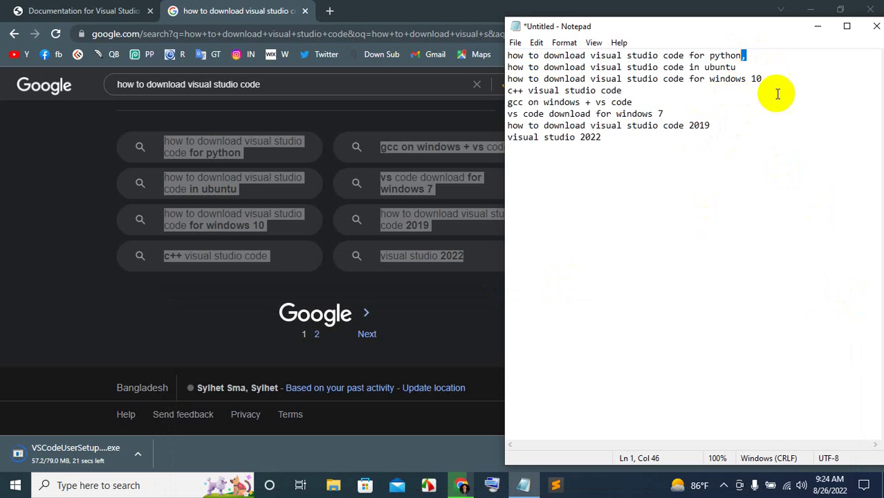
Add a comma to the end of lines 2 through 8, then minimize Notepad
left_click(750, 67)
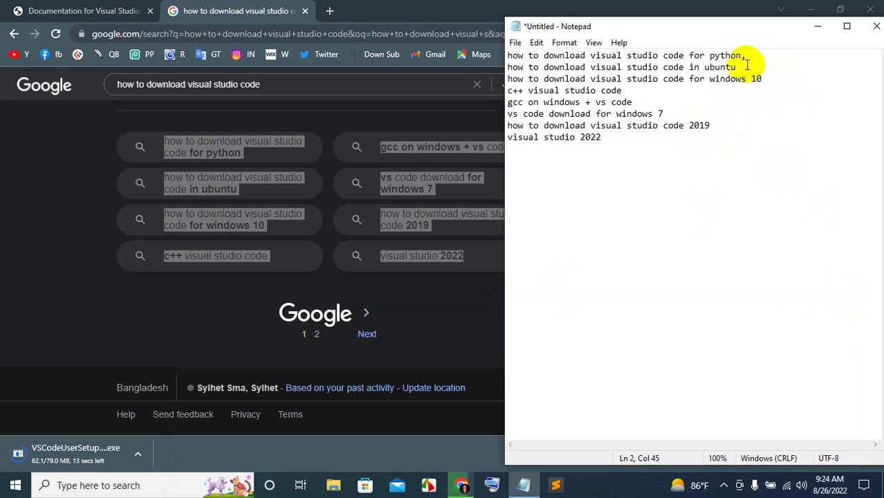
type(",")
left_click(761, 79)
type(",")
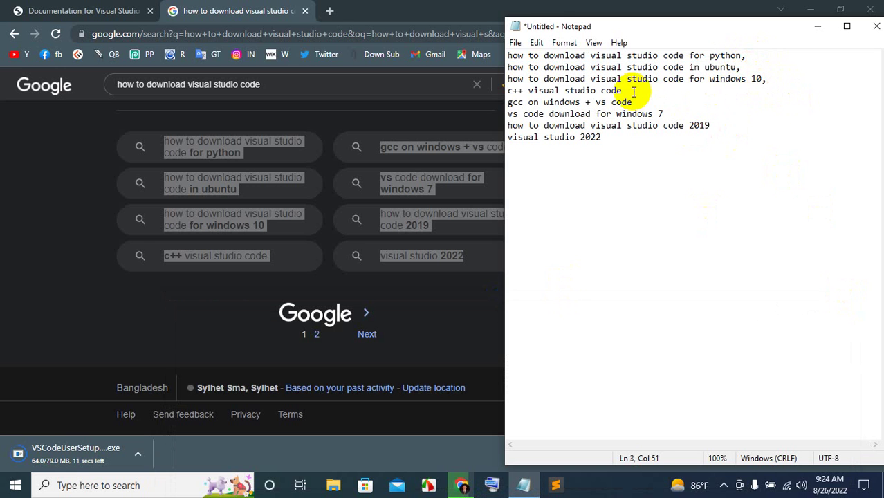
left_click(633, 92)
type(",")
left_click(647, 101)
type(",")
left_click(687, 114)
type(",")
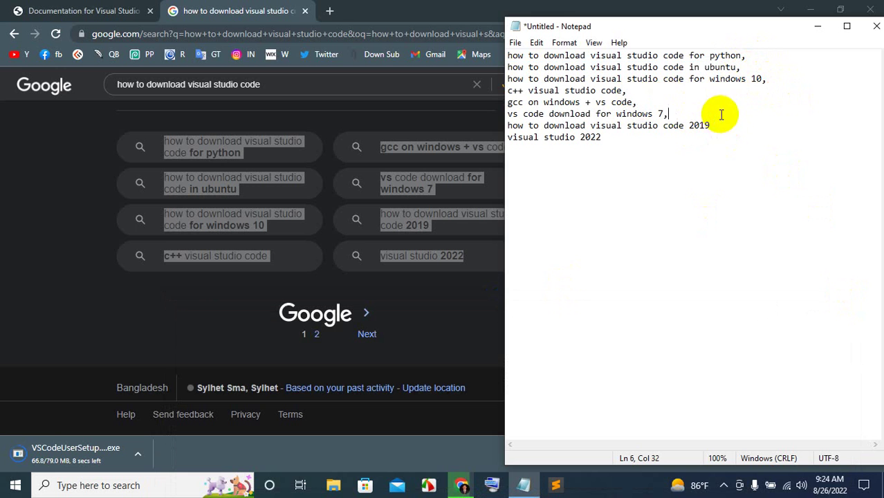
left_click(717, 126)
type(",")
left_click(621, 138)
type(",")
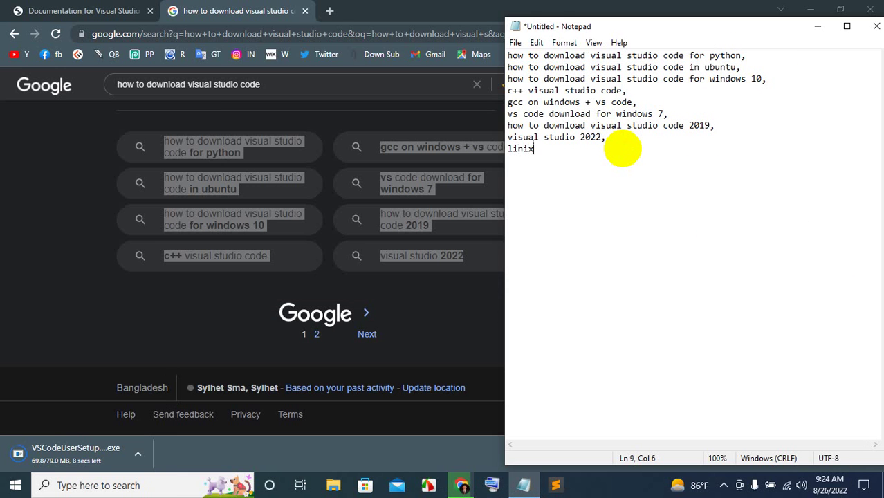
left_click(817, 26)
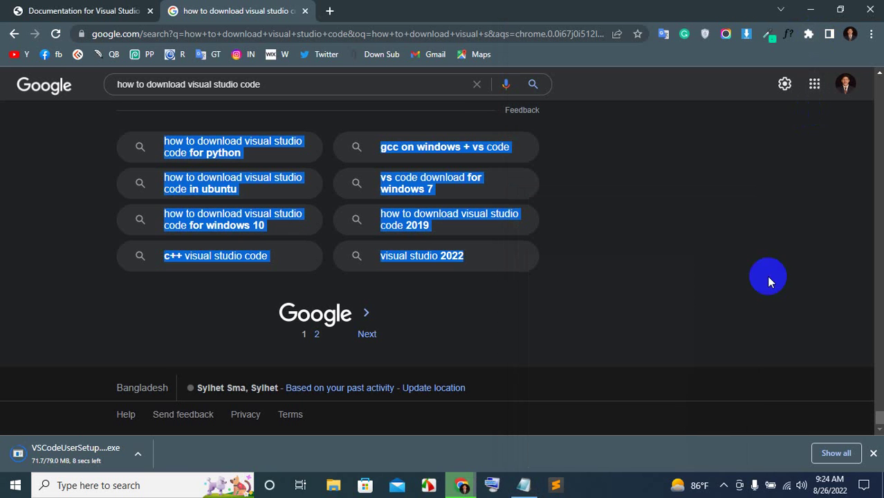
Switch to the Documentation tab and show the finished VSCodeUserSetup download in its folder
left_click(723, 484)
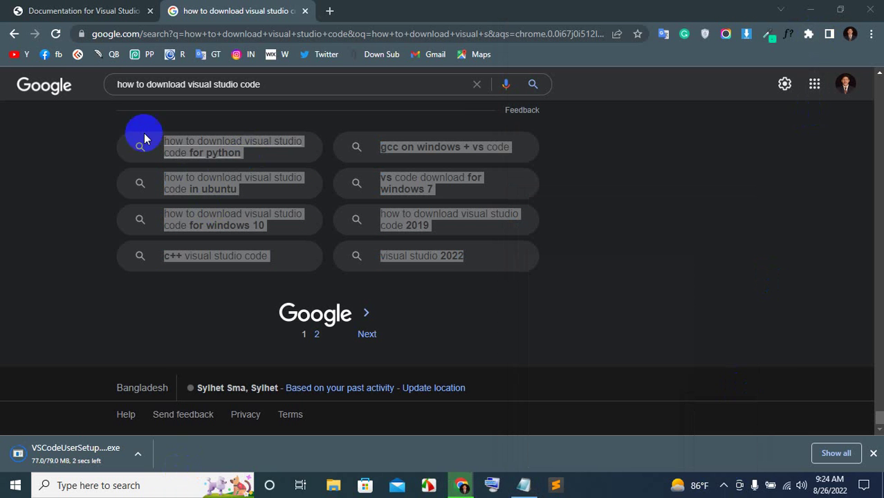
left_click(119, 8)
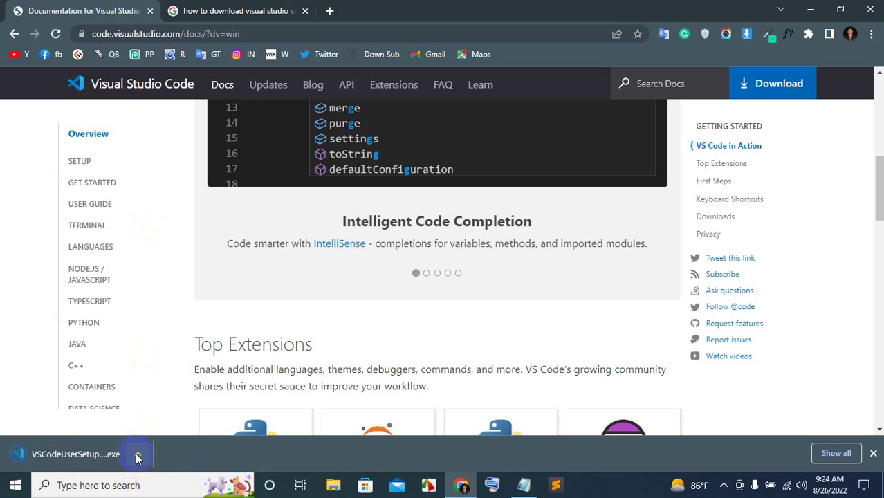
left_click(139, 455)
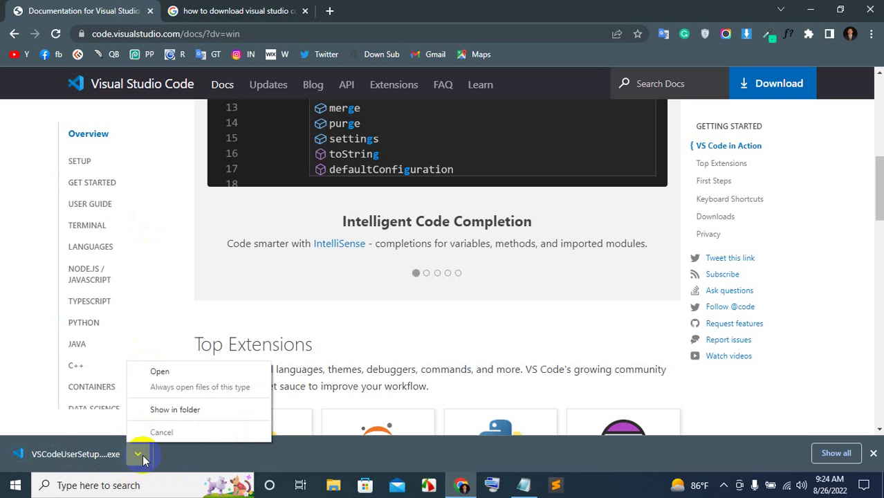
left_click(173, 409)
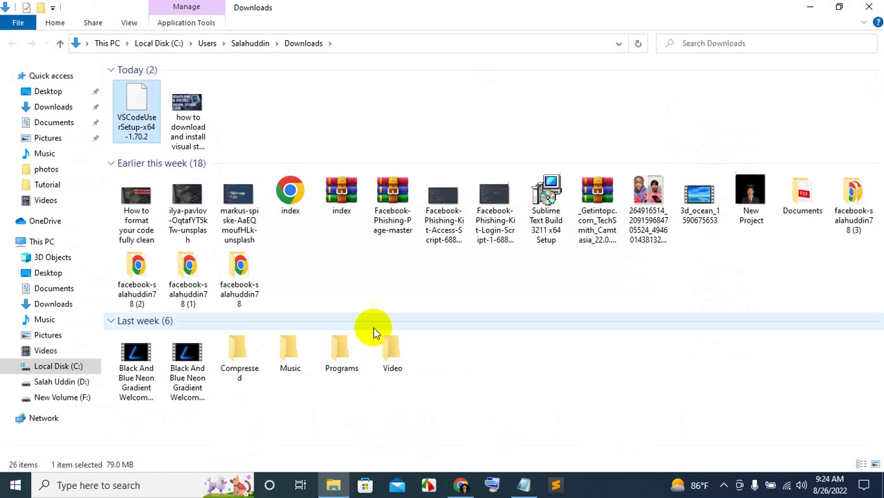
Run VSCodeUserSetup-x64-1.70.2 from Downloads and minimize the File Explorer window
double_click(143, 119)
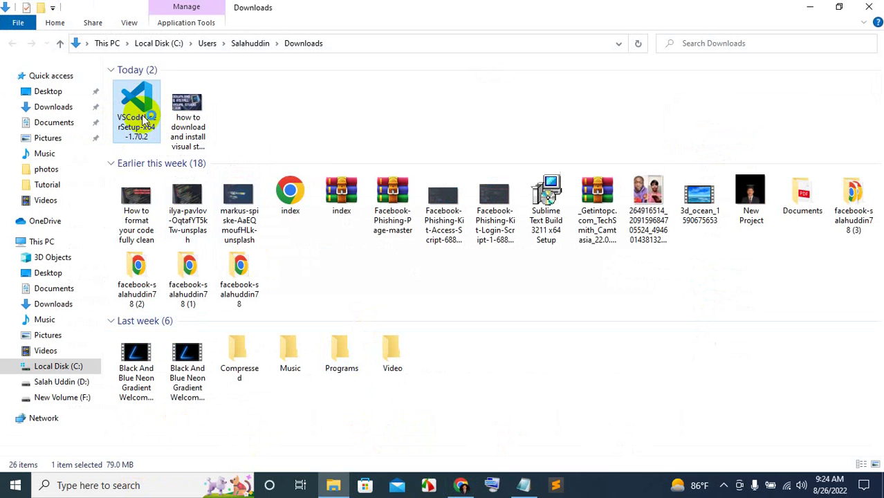
left_click(808, 7)
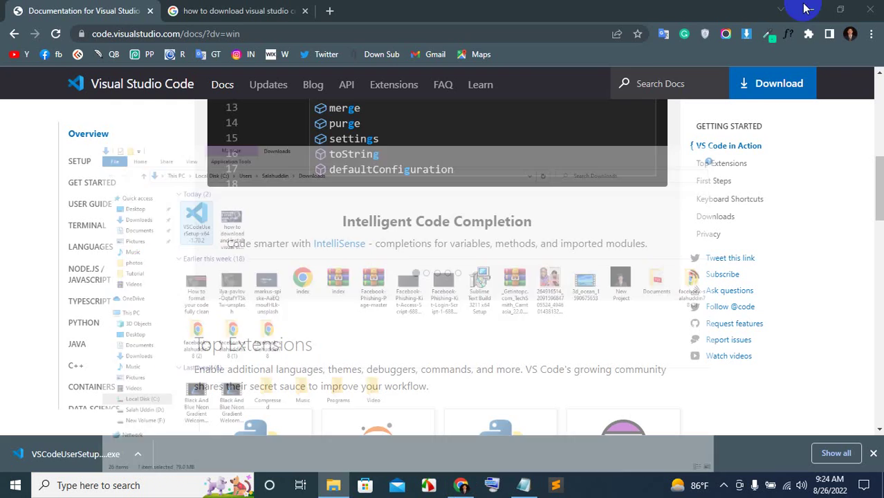
Accept the licence, keep default location, Start Menu folder and tasks, and install VS Code
left_click(811, 8)
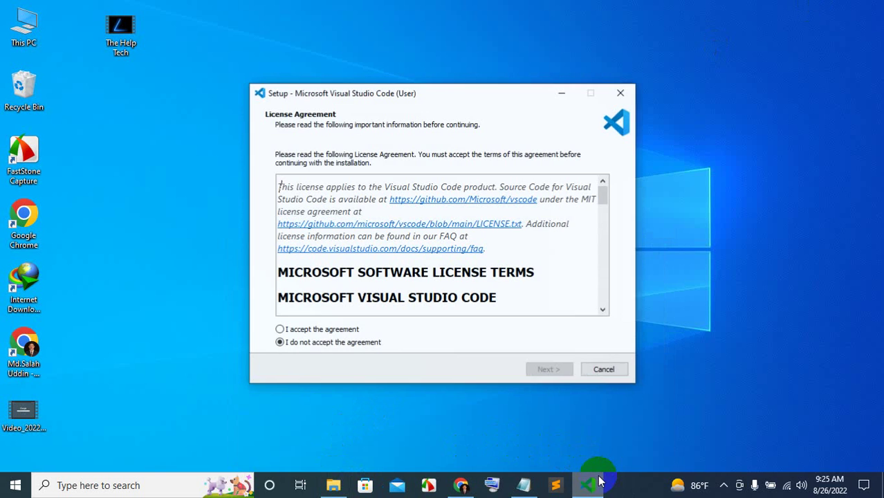
left_click(318, 330)
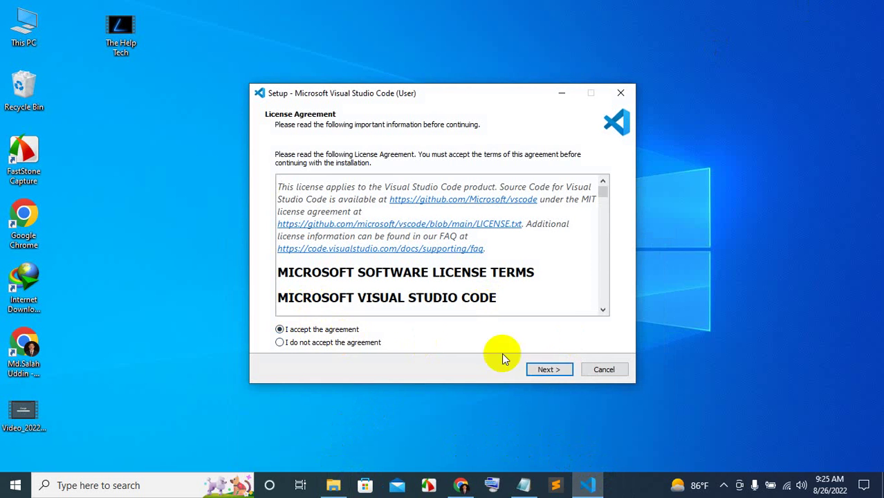
left_click(547, 370)
left_click(548, 371)
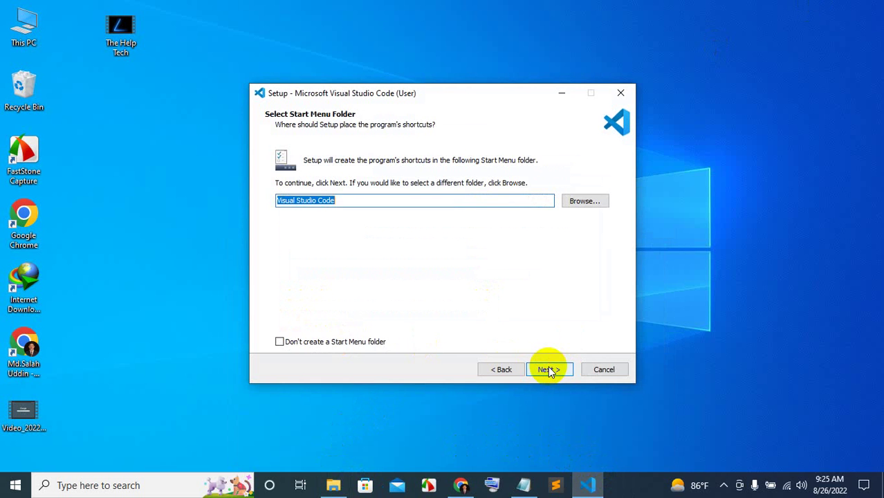
left_click(548, 371)
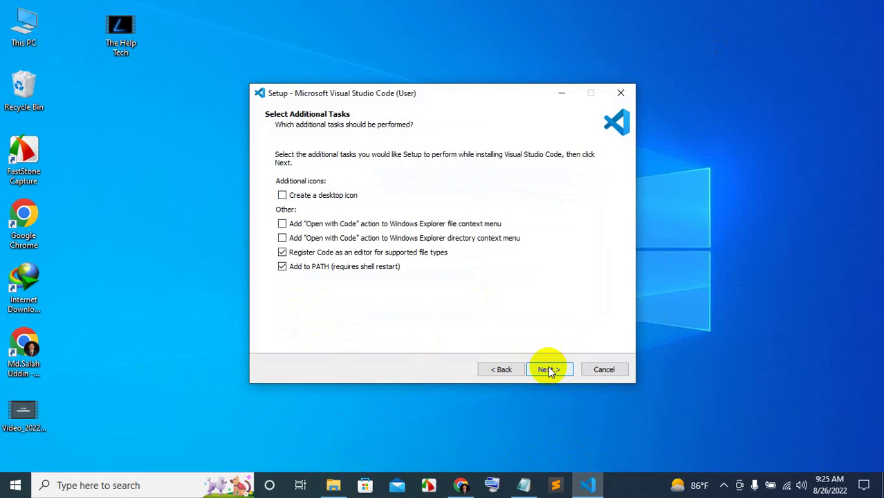
left_click(548, 371)
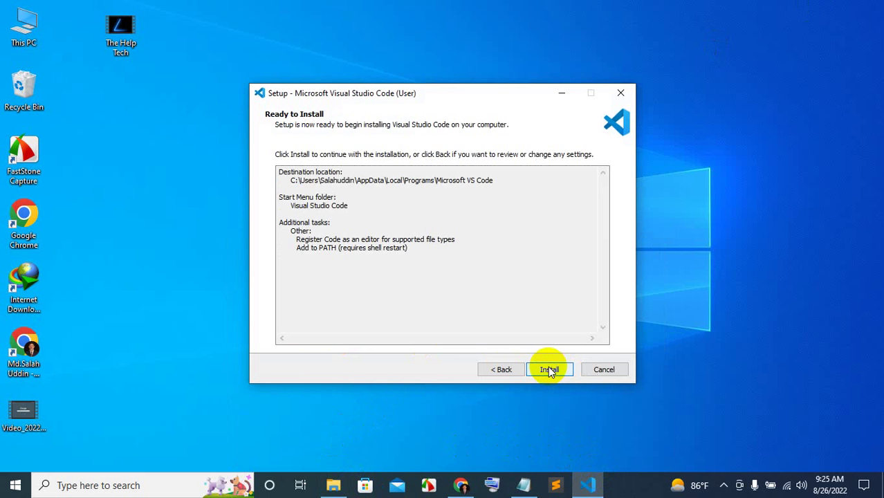
left_click(549, 371)
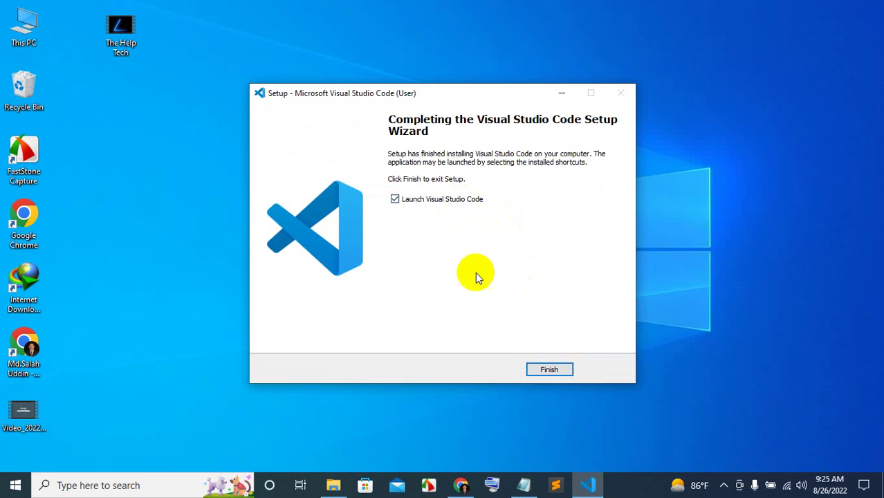
Finish setup to launch VS Code, maximize its window, then minimize it
left_click(549, 370)
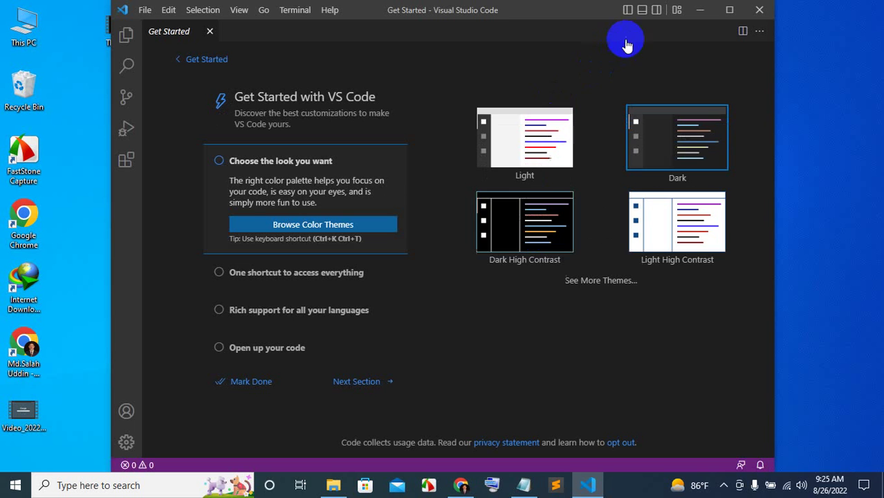
left_click(729, 10)
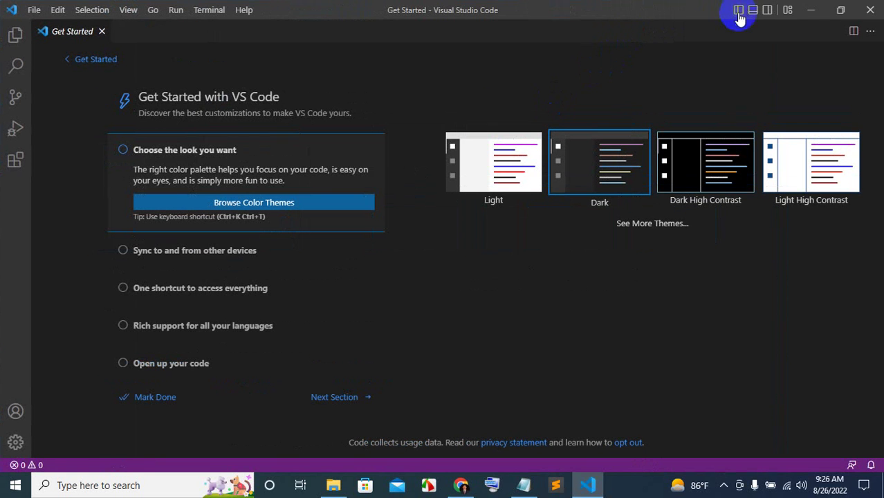
left_click(822, 11)
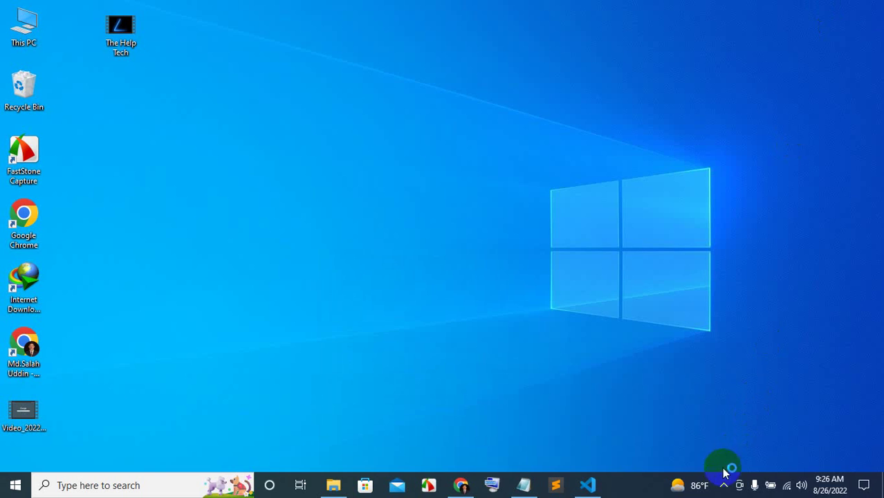